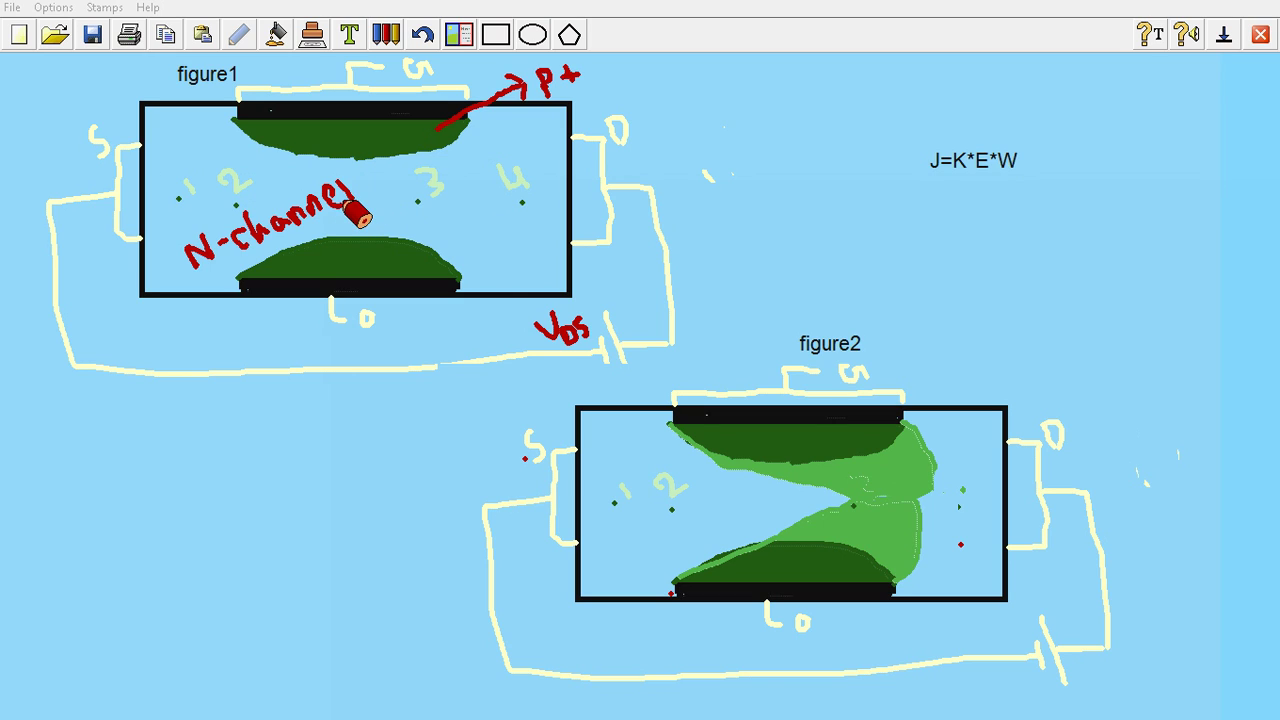
Draw a red zigzag resistor symbol along figure 1's channel from the N-channel label past point 4, and underline its last peaks
mouse_move(338, 188)
left_mouse_down()
mouse_move(378, 201)
mouse_move(406, 186)
mouse_move(425, 197)
mouse_move(437, 182)
mouse_move(531, 196)
left_mouse_up()
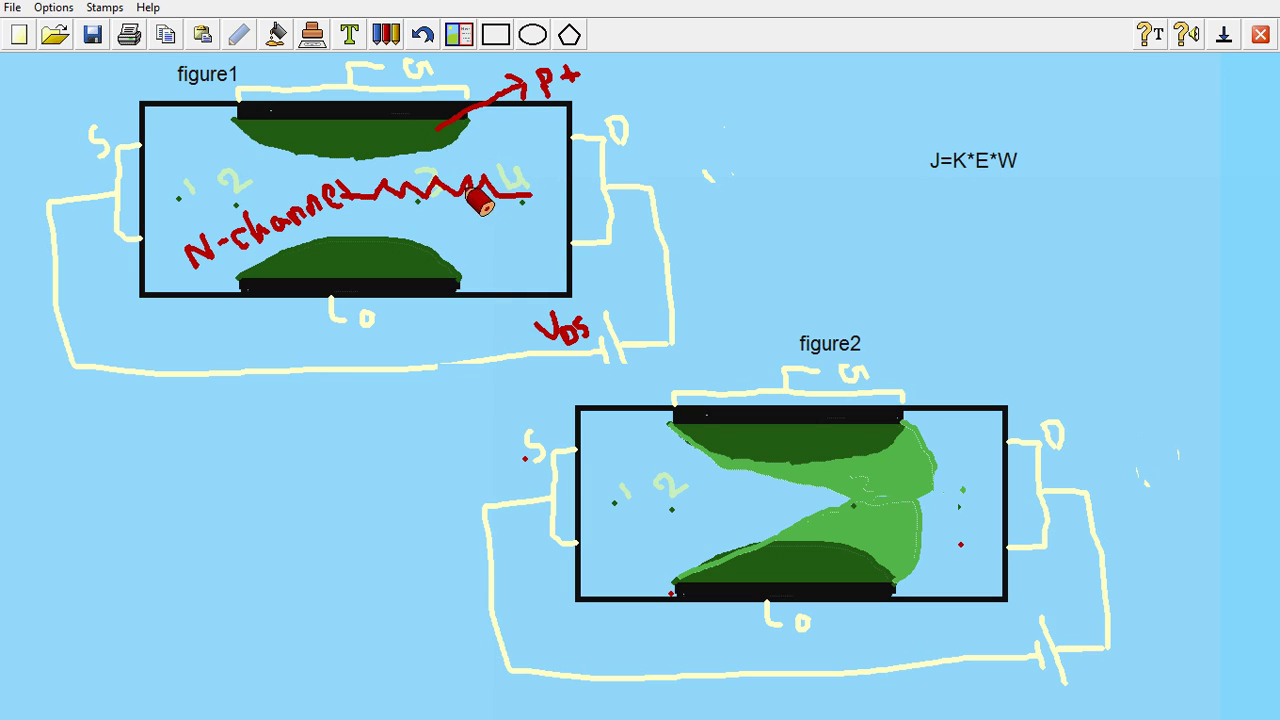
left_click(421, 194)
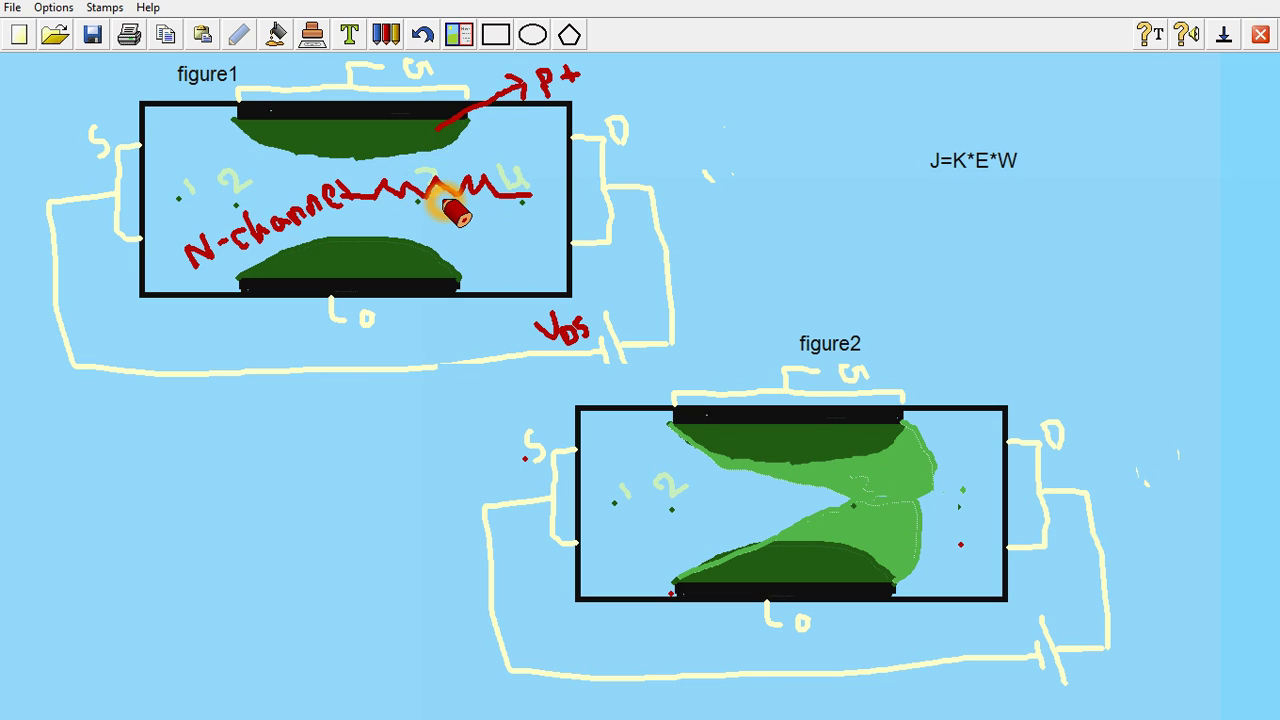
left_click_drag(441, 200, 485, 204)
left_click(421, 205)
left_click(512, 199)
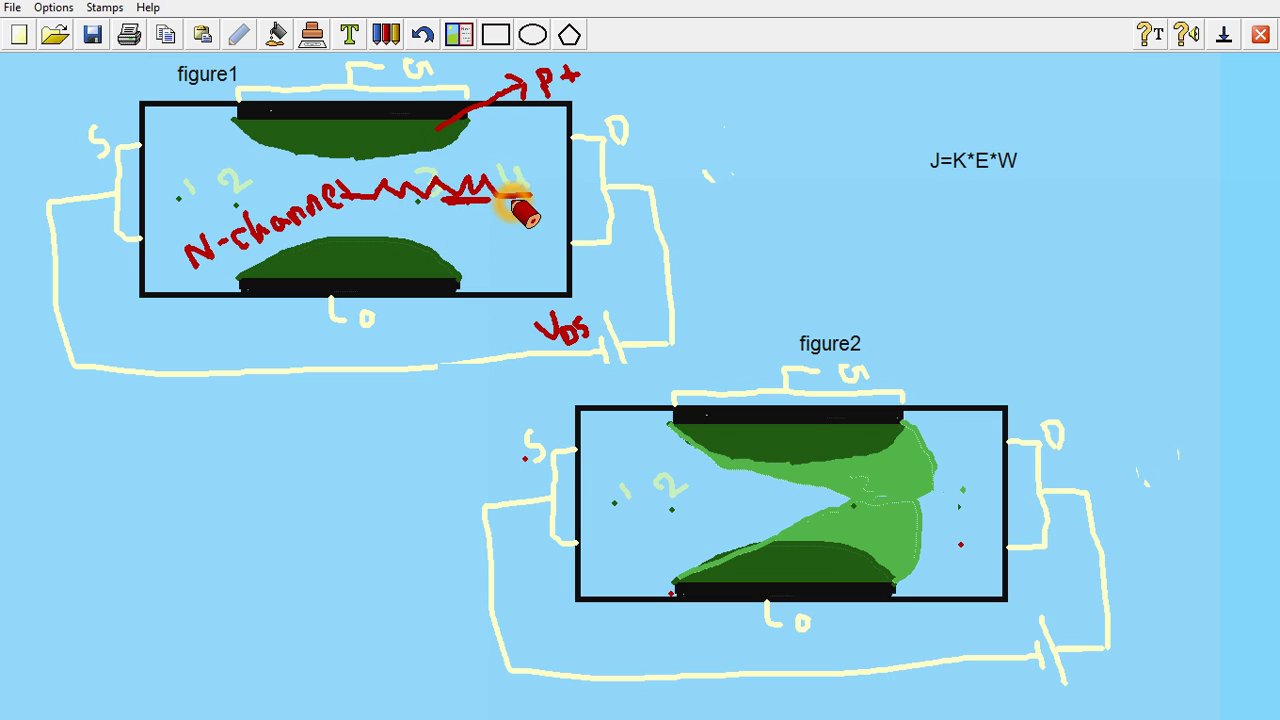
left_click(523, 202)
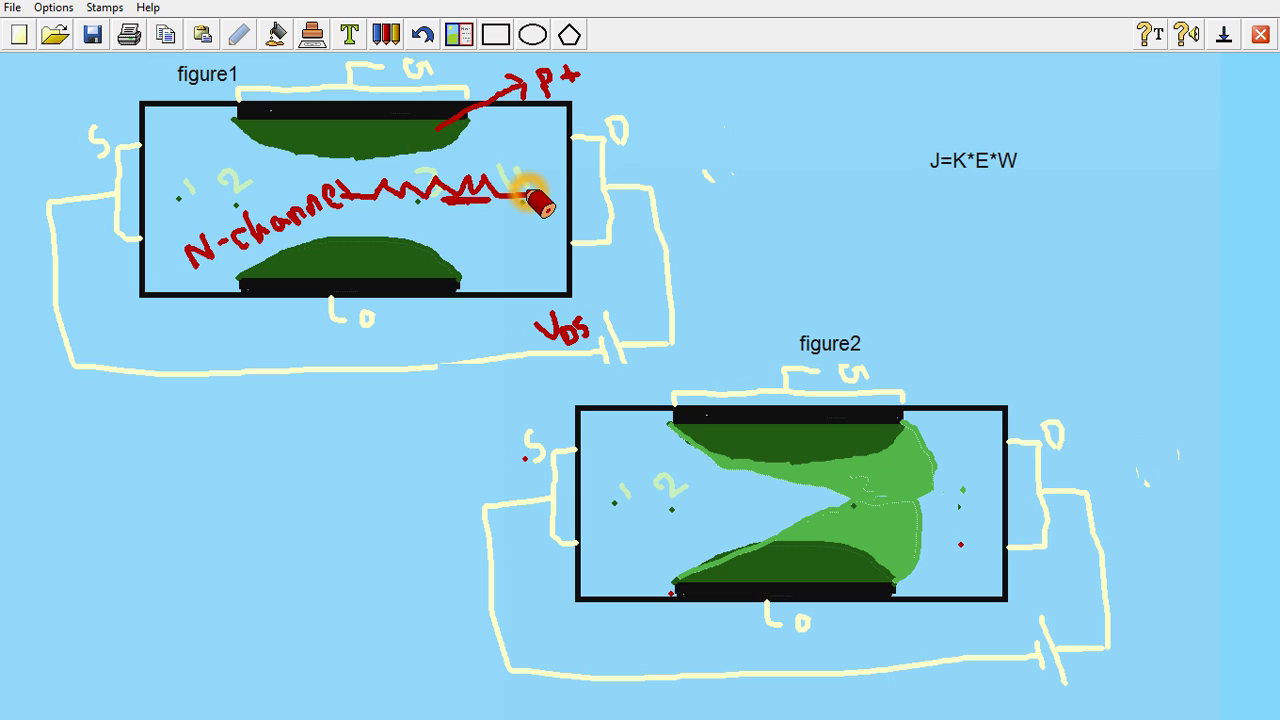
left_click(514, 197)
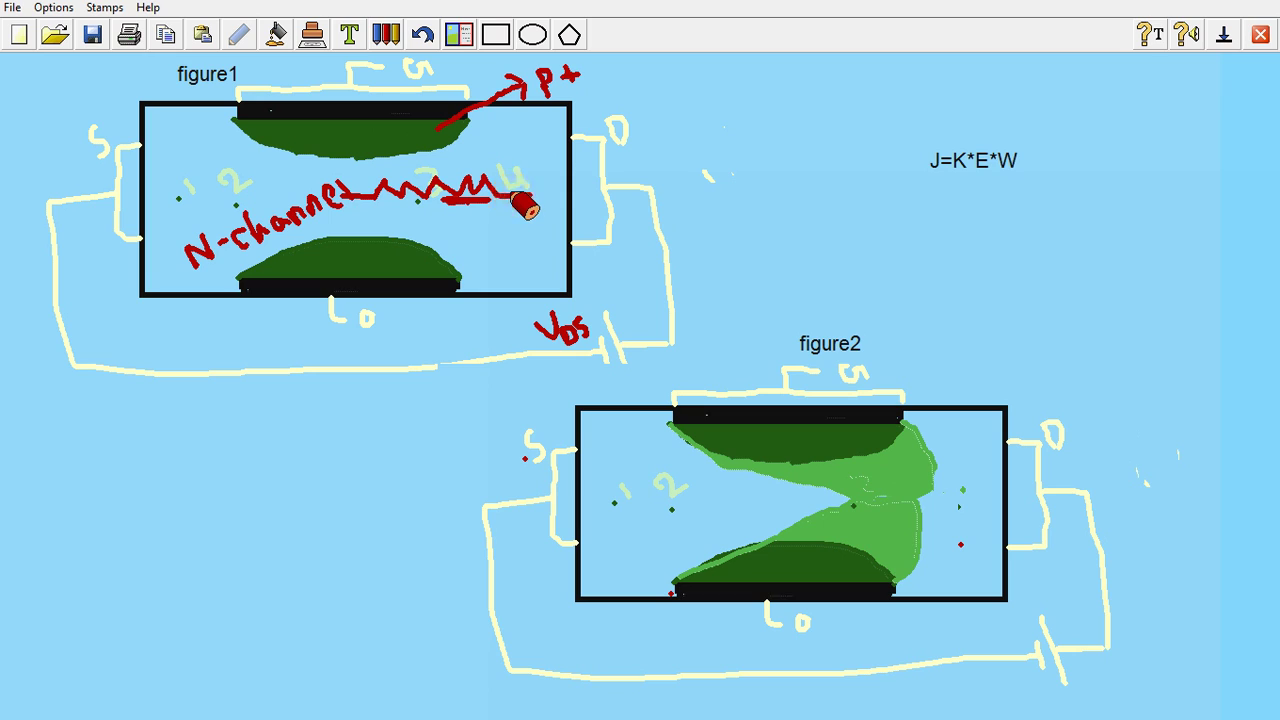
left_click(610, 203)
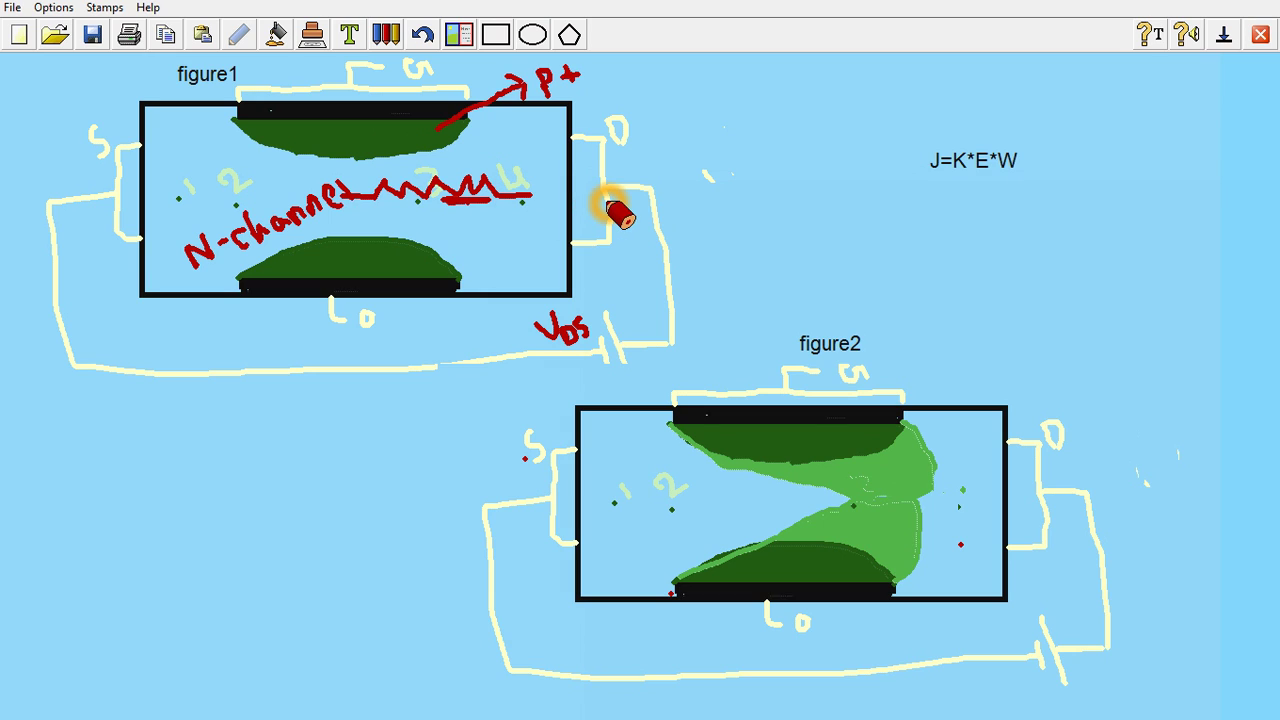
left_click(538, 199)
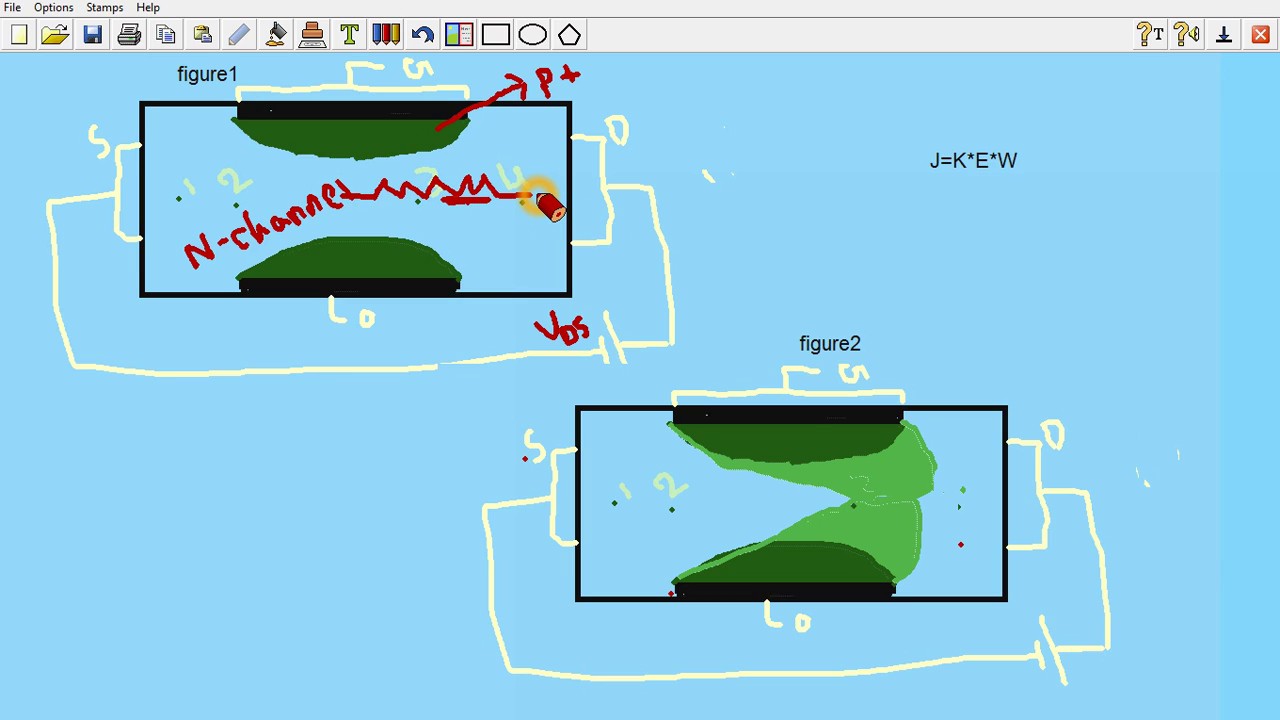
left_click(488, 168)
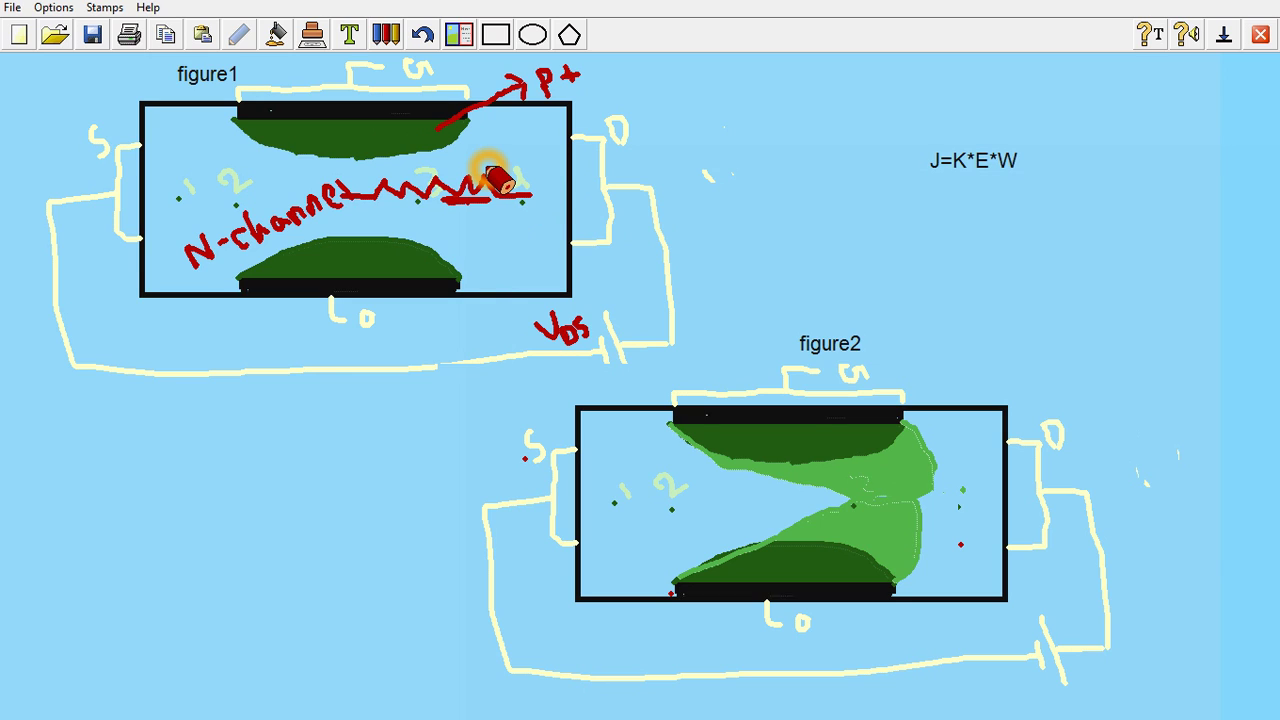
left_click(455, 152)
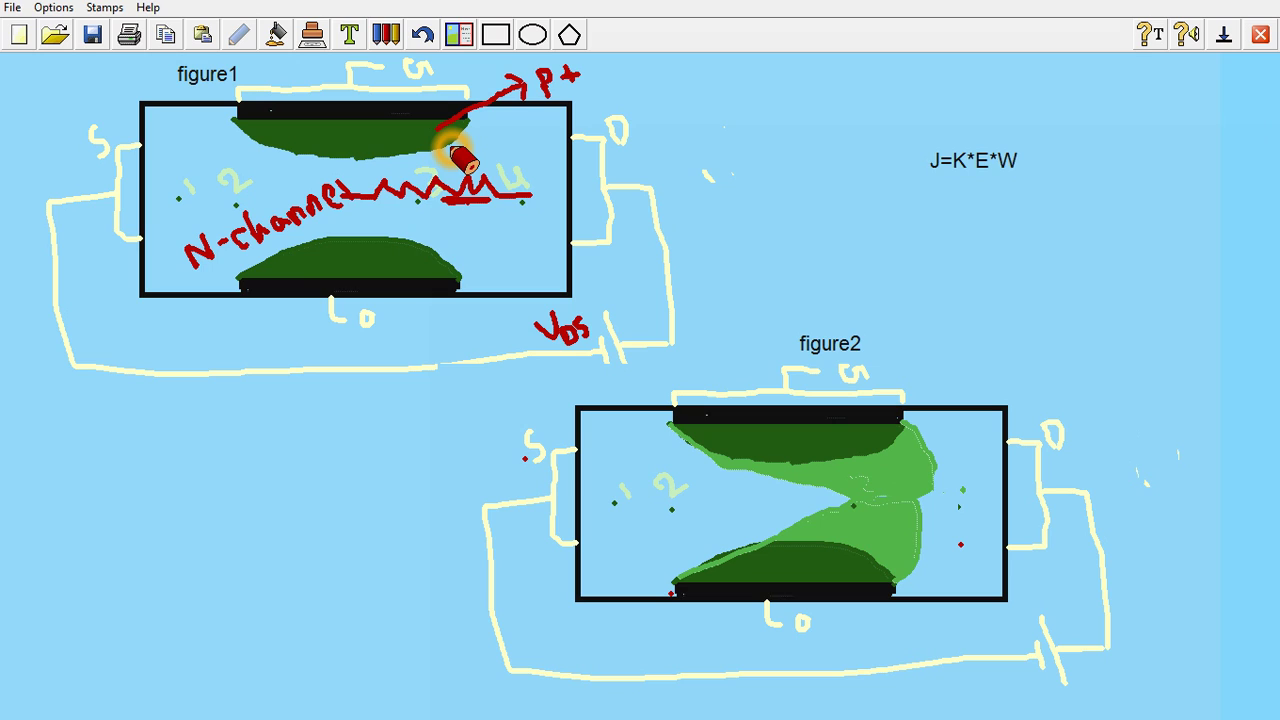
left_click(516, 190)
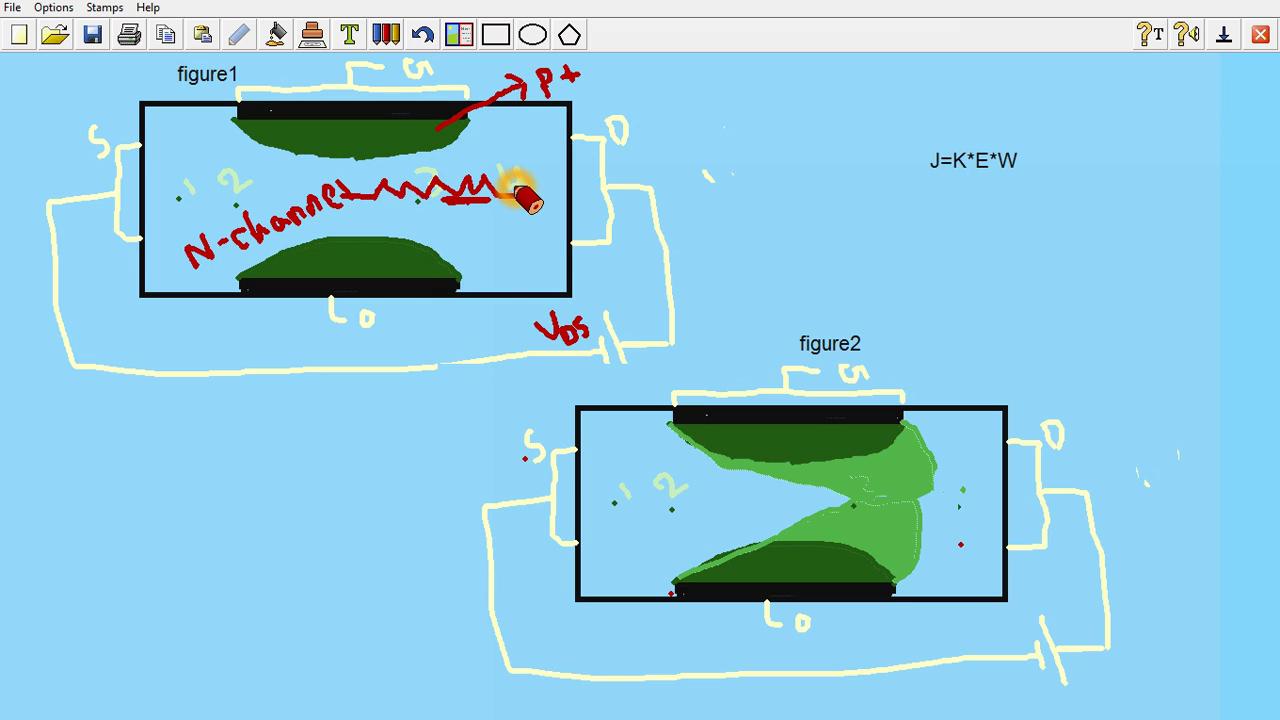
left_click(438, 196)
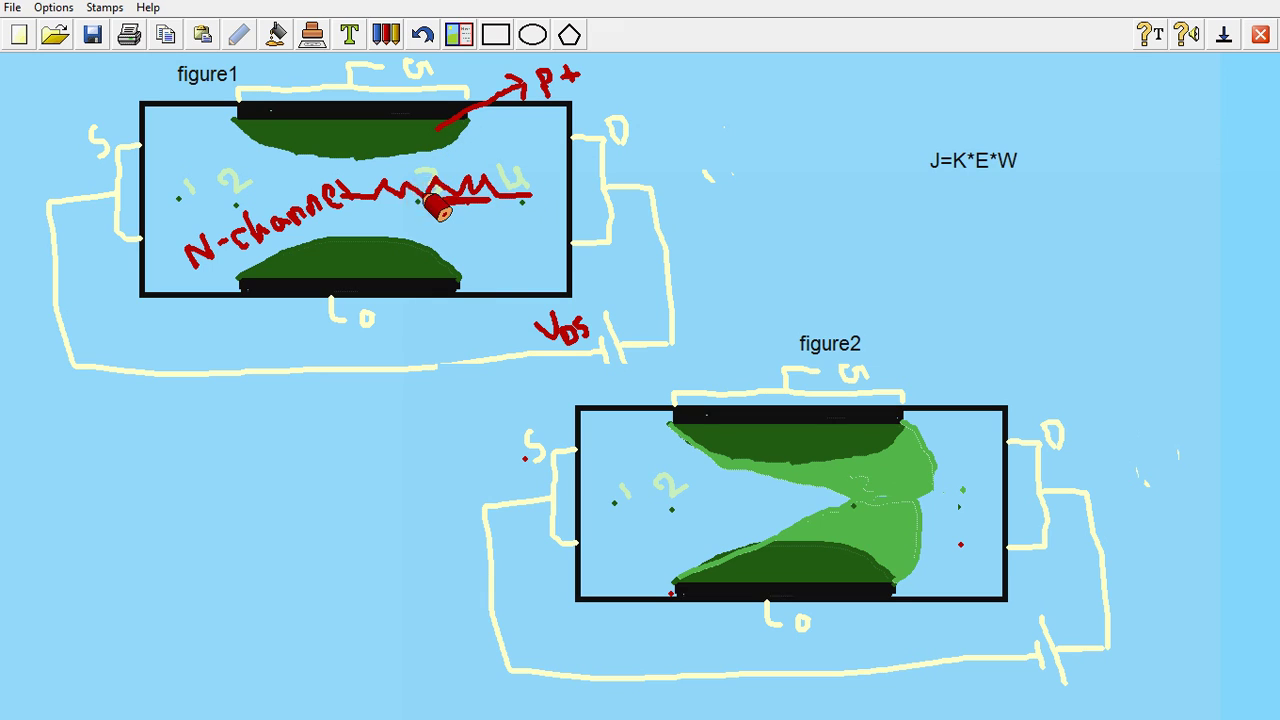
left_click(572, 354)
left_click(603, 354)
left_click(487, 296)
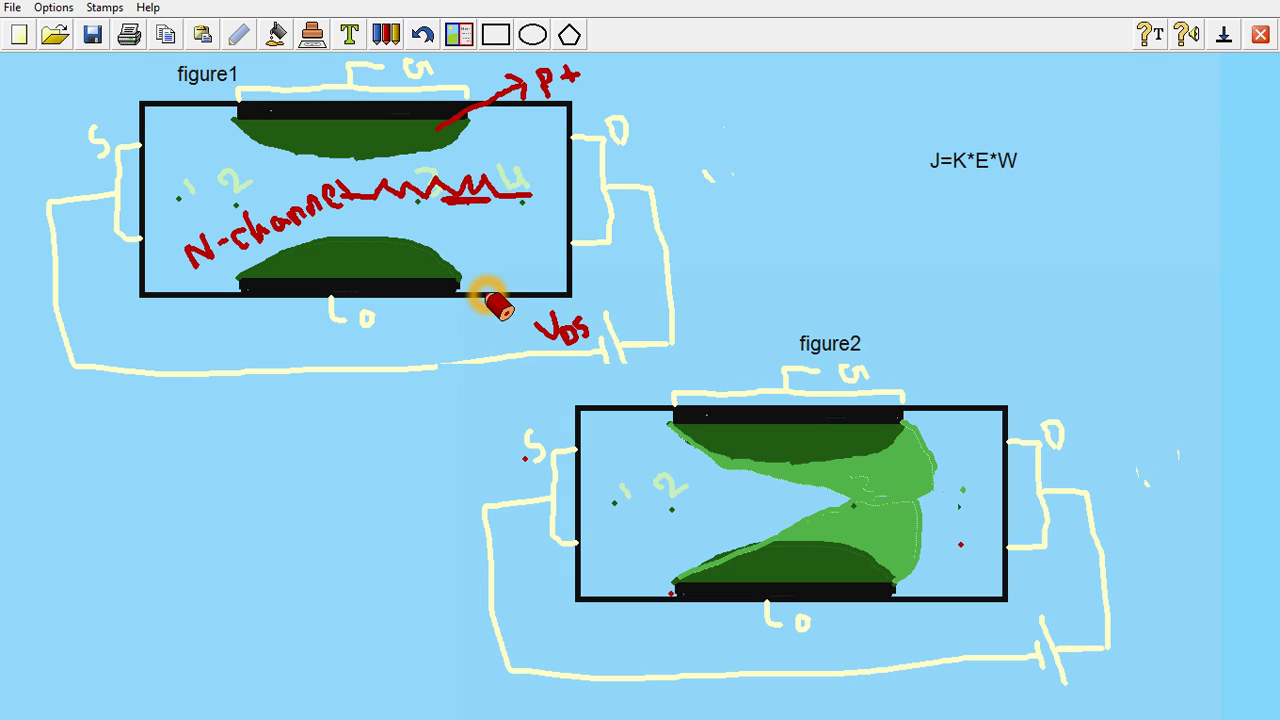
left_click(414, 252)
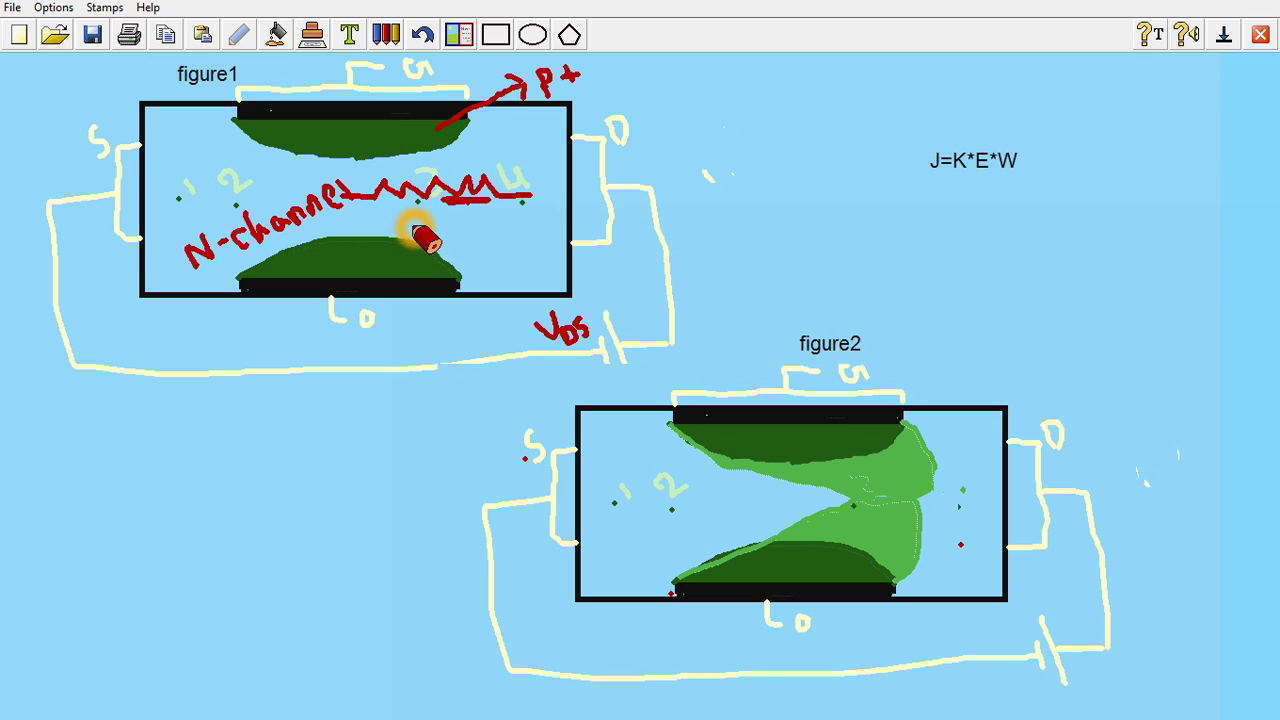
left_click(443, 217)
left_click(445, 210)
left_click(550, 292)
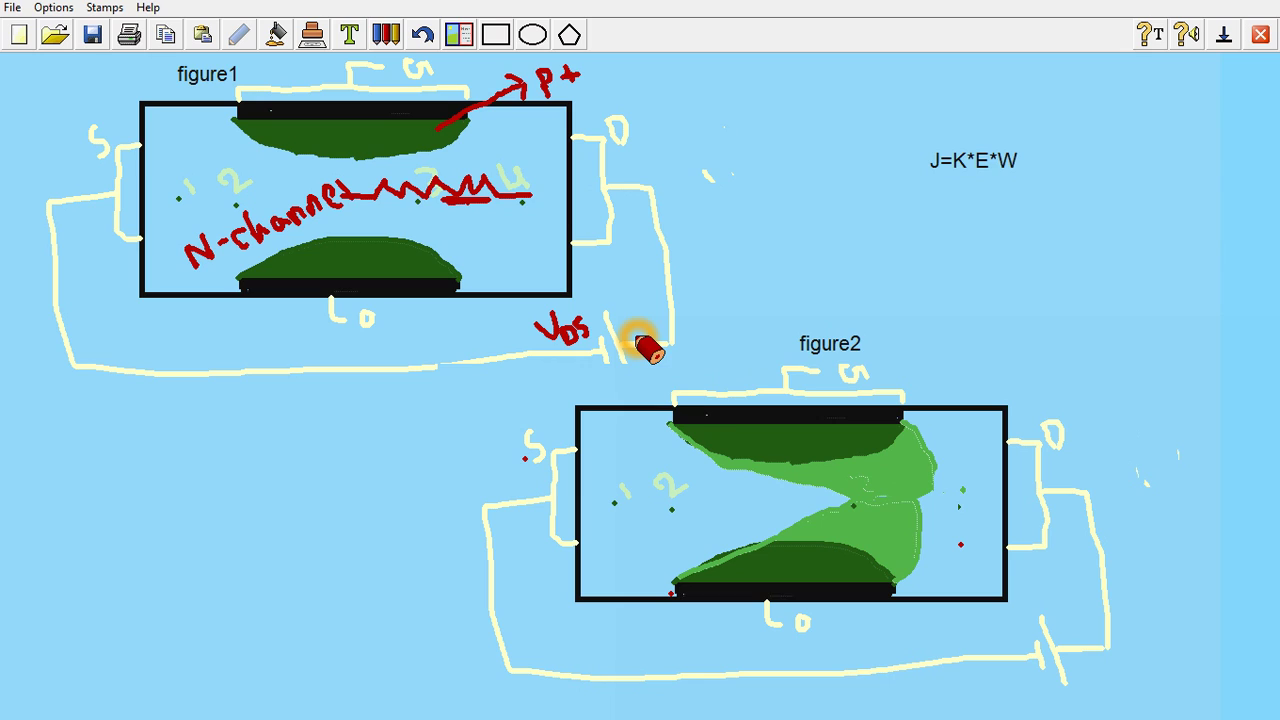
left_click(712, 424)
left_click(745, 438)
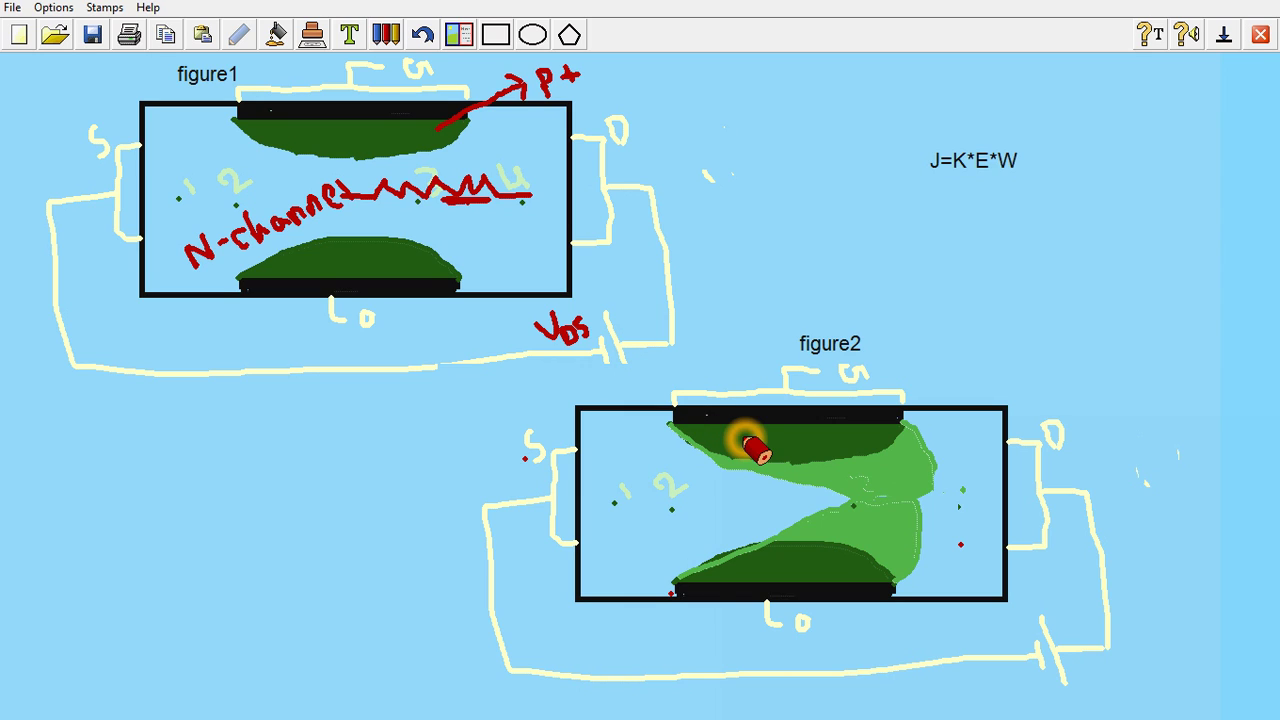
left_click(797, 490)
left_click(878, 511)
left_click(865, 507)
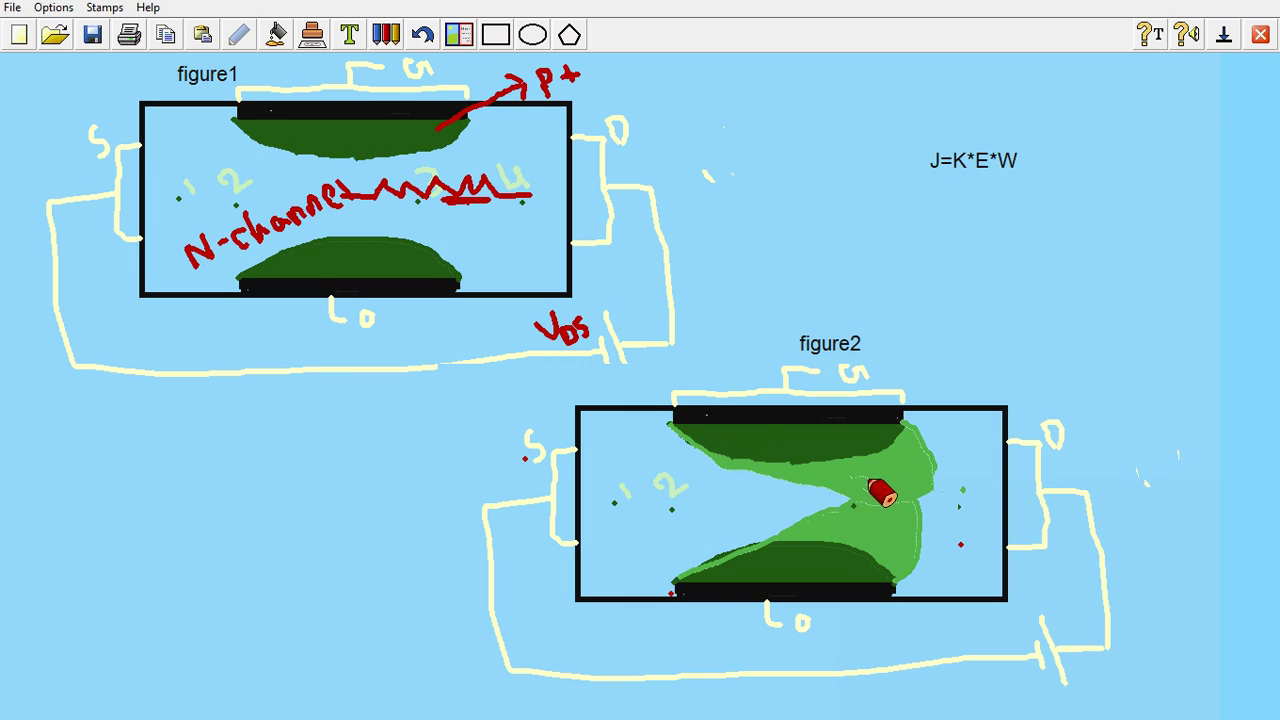
left_click(837, 457)
left_click(873, 475)
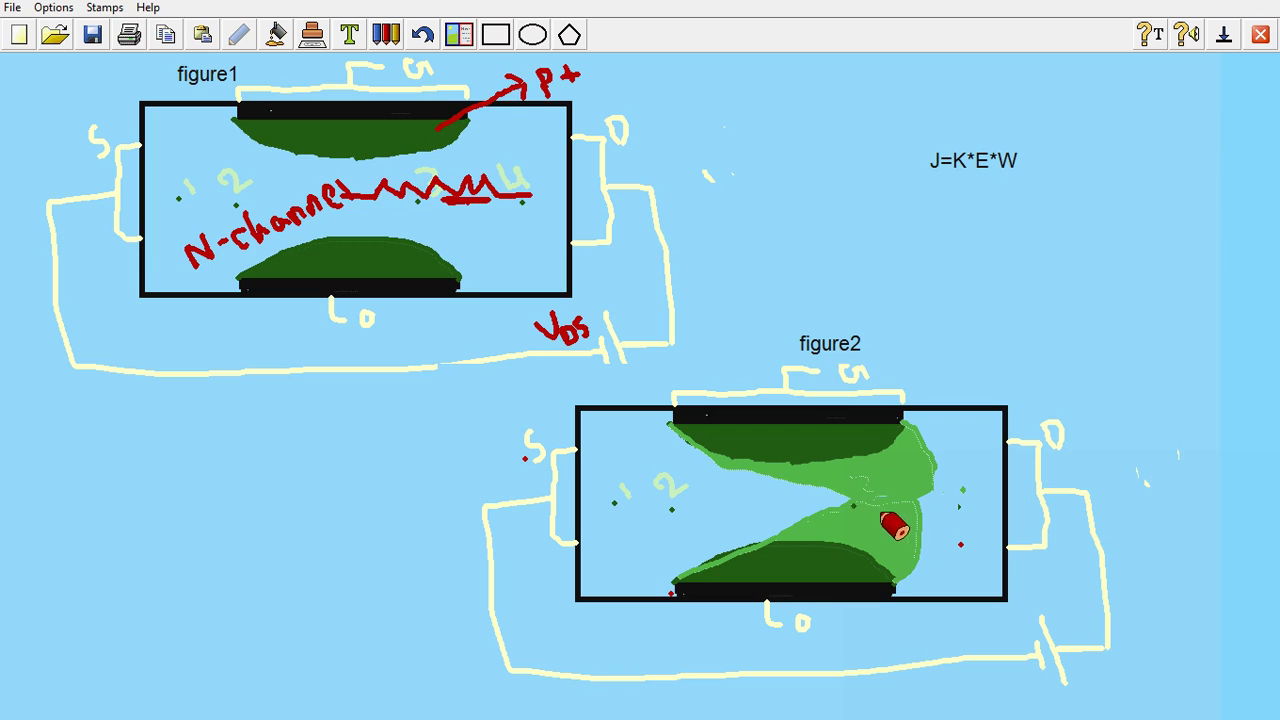
left_click(880, 488)
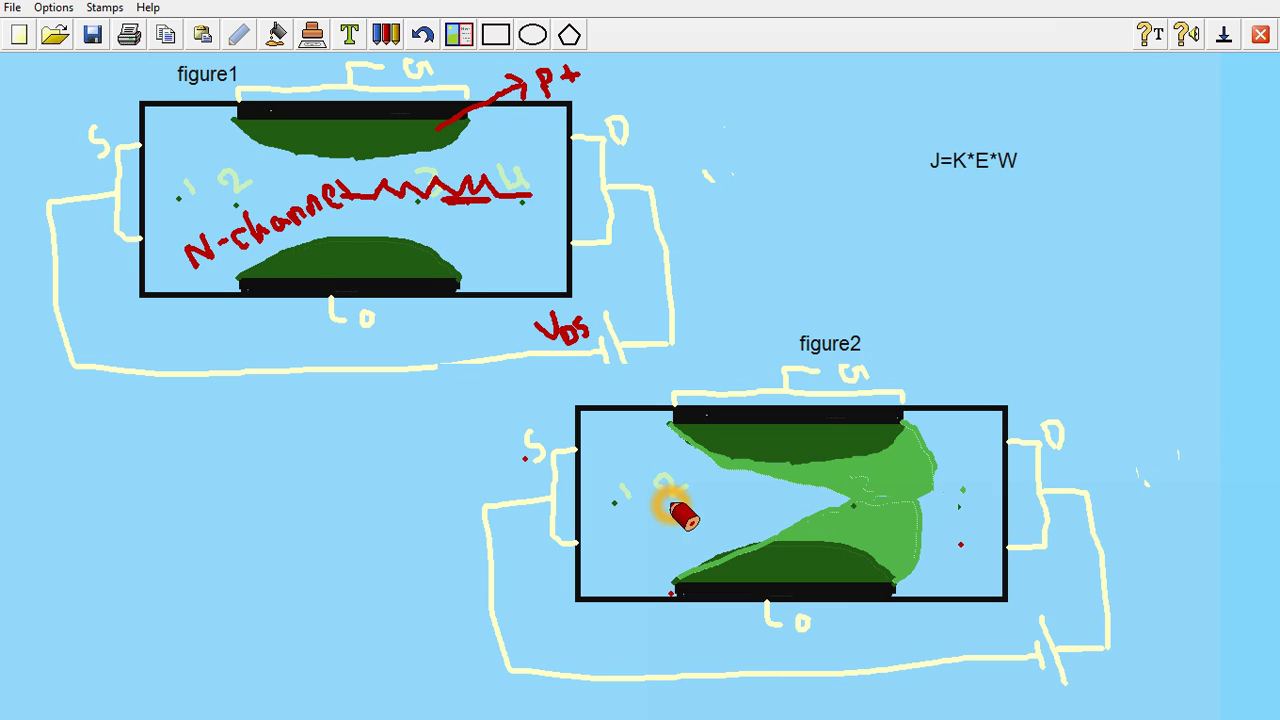
left_click_drag(668, 505, 818, 512)
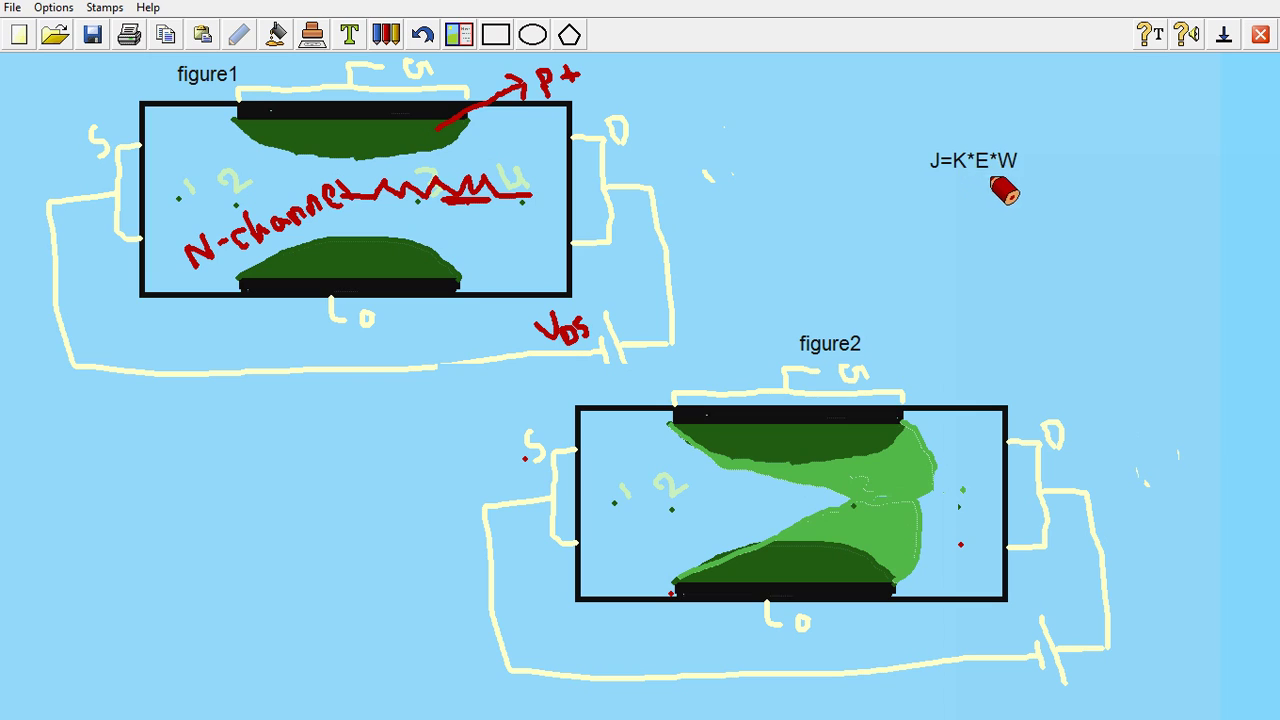
left_click(997, 177)
left_click(986, 177)
left_click(1003, 171)
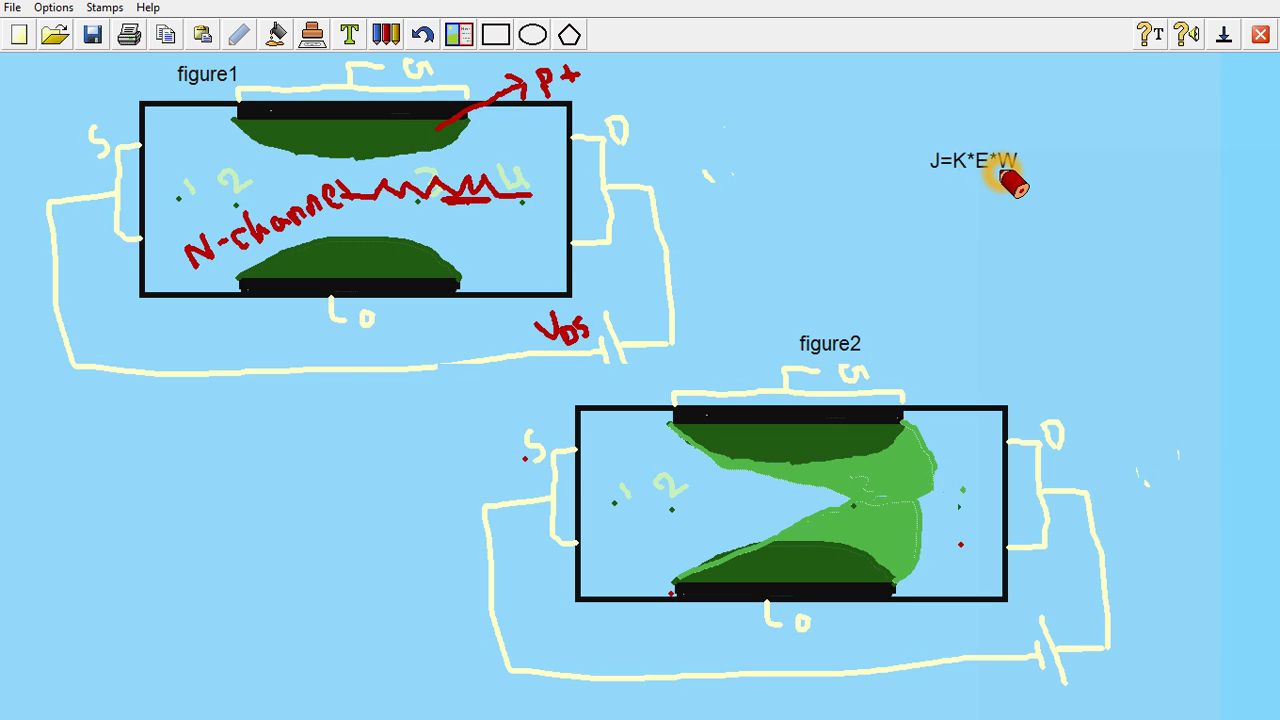
Handwrite the equation K = μn ND in red below the formula J=K*E*W
left_click(880, 250)
mouse_move(875, 245)
left_mouse_down()
mouse_move(880, 290)
mouse_move(936, 242)
mouse_move(962, 278)
mouse_move(976, 238)
mouse_move(992, 262)
mouse_move(1023, 260)
left_mouse_up()
mouse_move(1027, 210)
left_mouse_down()
mouse_move(1036, 240)
mouse_move(1074, 240)
mouse_move(1051, 194)
left_mouse_up()
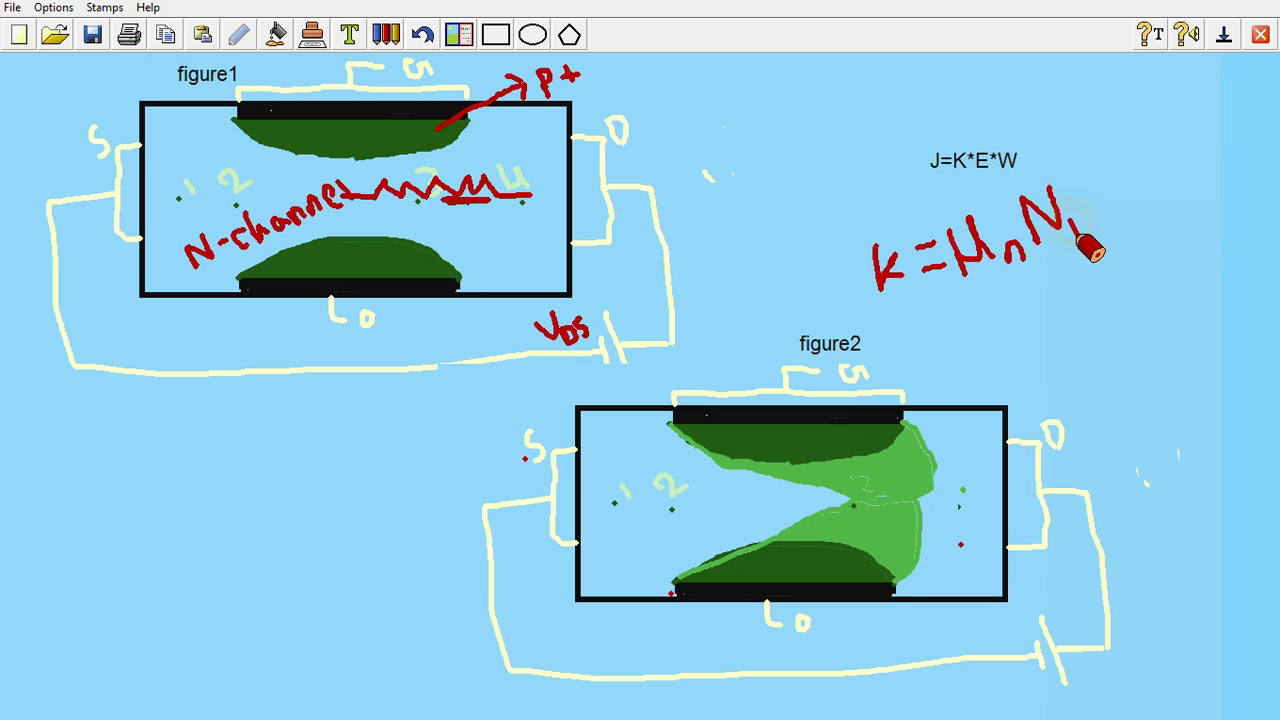
mouse_move(1070, 218)
left_mouse_down()
mouse_move(1092, 230)
mouse_move(1080, 238)
left_mouse_up()
left_click(1042, 268)
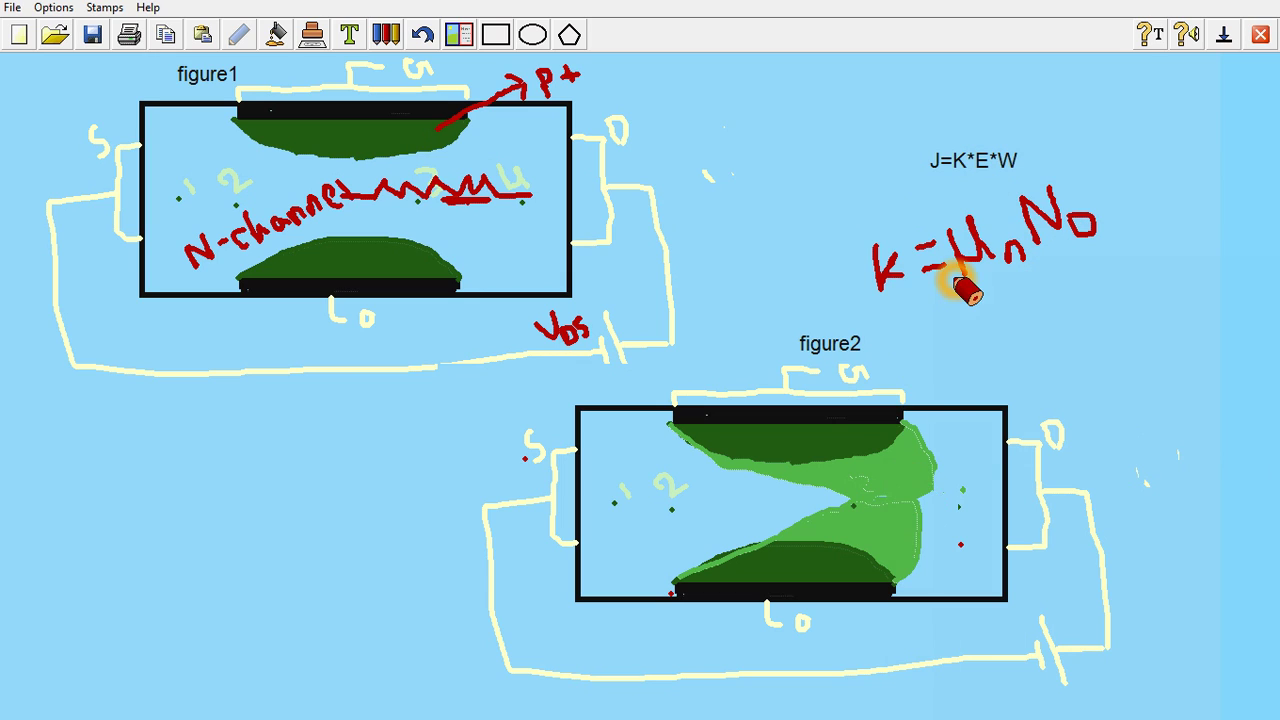
Draw a tall red oval around the drain end of the merged light-green depletion regions in figure 2
left_click(886, 450)
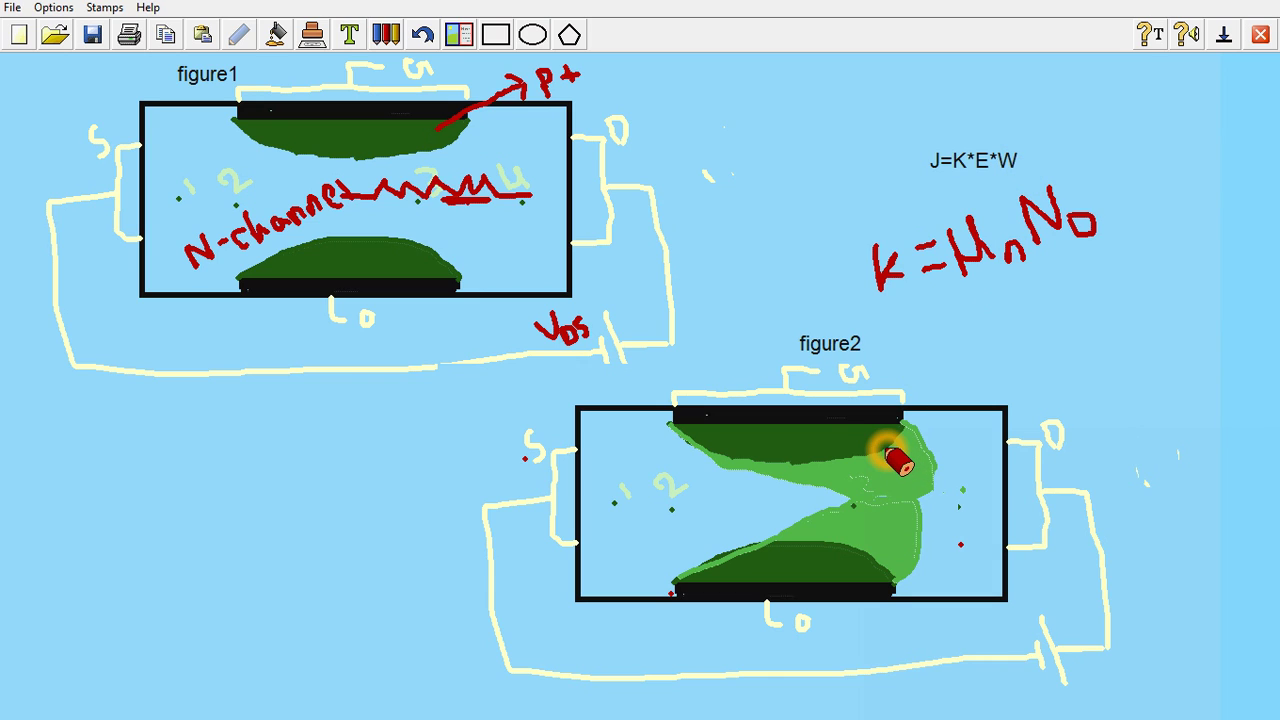
mouse_move(888, 452)
left_mouse_down()
mouse_move(884, 543)
mouse_move(915, 566)
mouse_move(940, 556)
mouse_move(944, 494)
mouse_move(912, 432)
mouse_move(904, 452)
left_mouse_up()
left_click(898, 458)
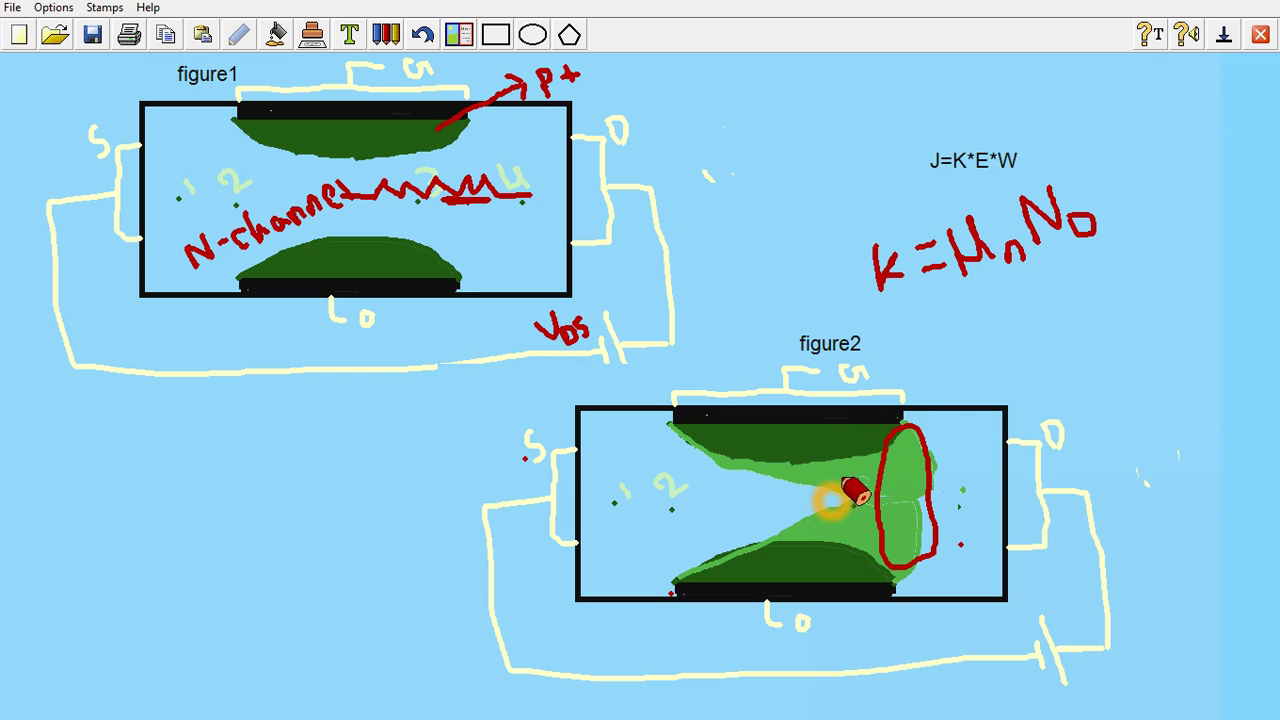
Add a red down arrow after W and a red up arrow before J in the formula J=K*E*W
left_click_drag(1030, 146, 1030, 168)
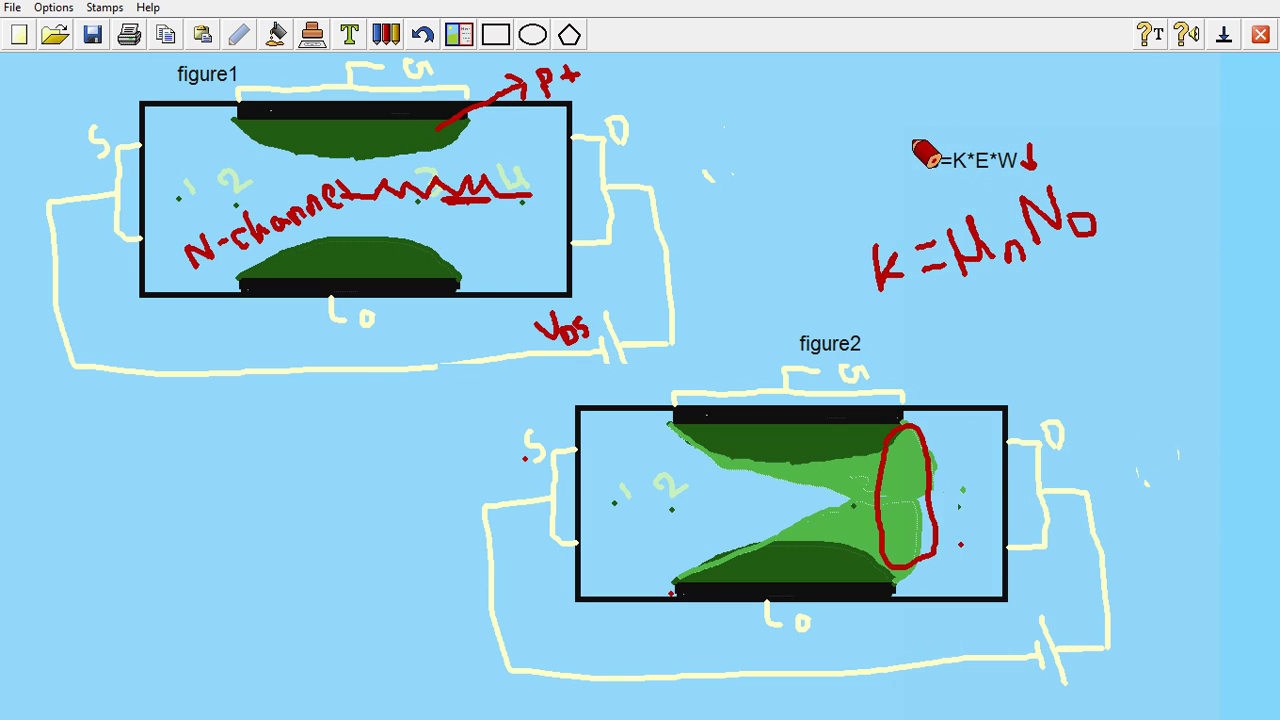
mouse_move(912, 142)
left_mouse_down()
mouse_move(913, 175)
mouse_move(898, 151)
left_mouse_up()
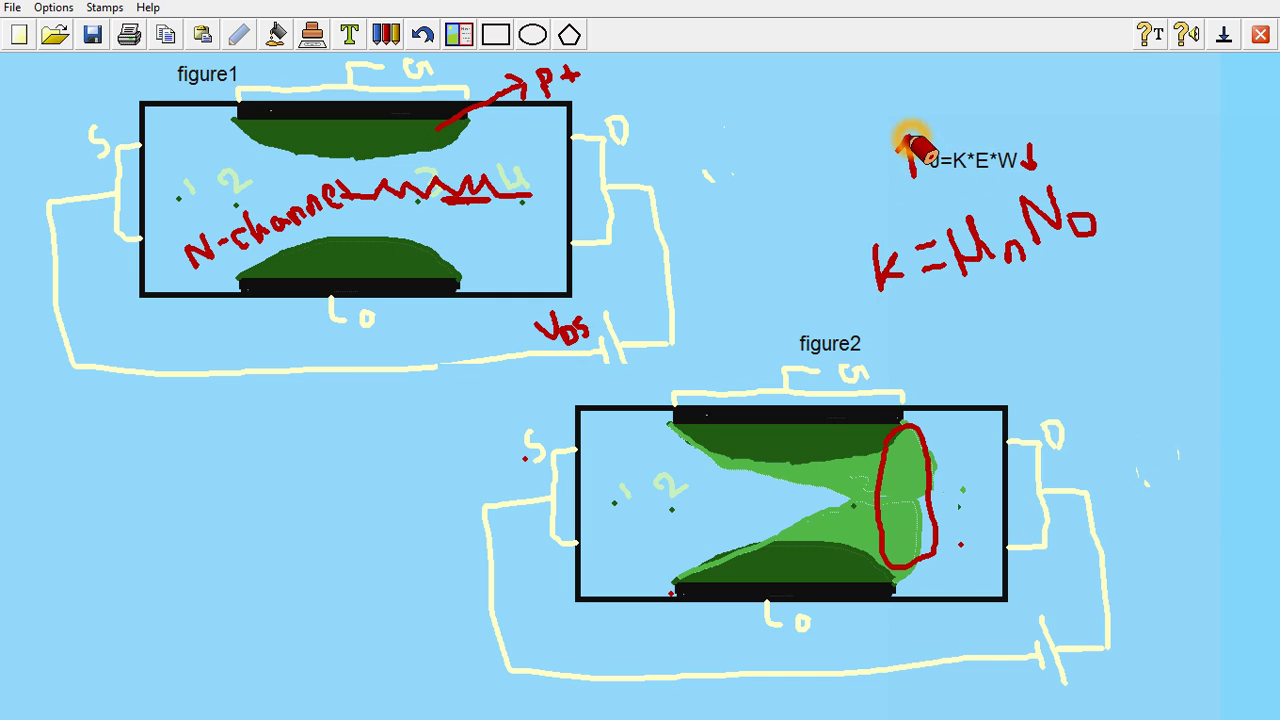
Shade the inside of the red oval in figure 2 with vertical red pencil strokes
left_click(788, 491)
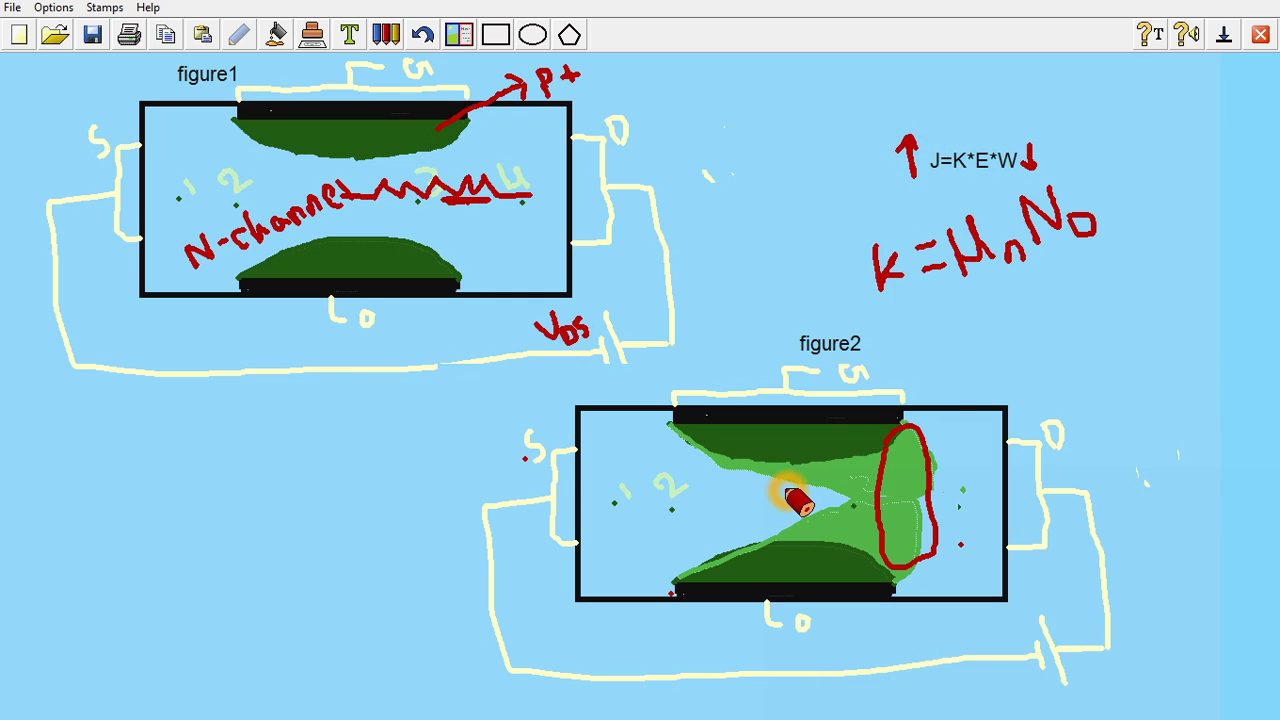
left_click(843, 494)
left_click(905, 497)
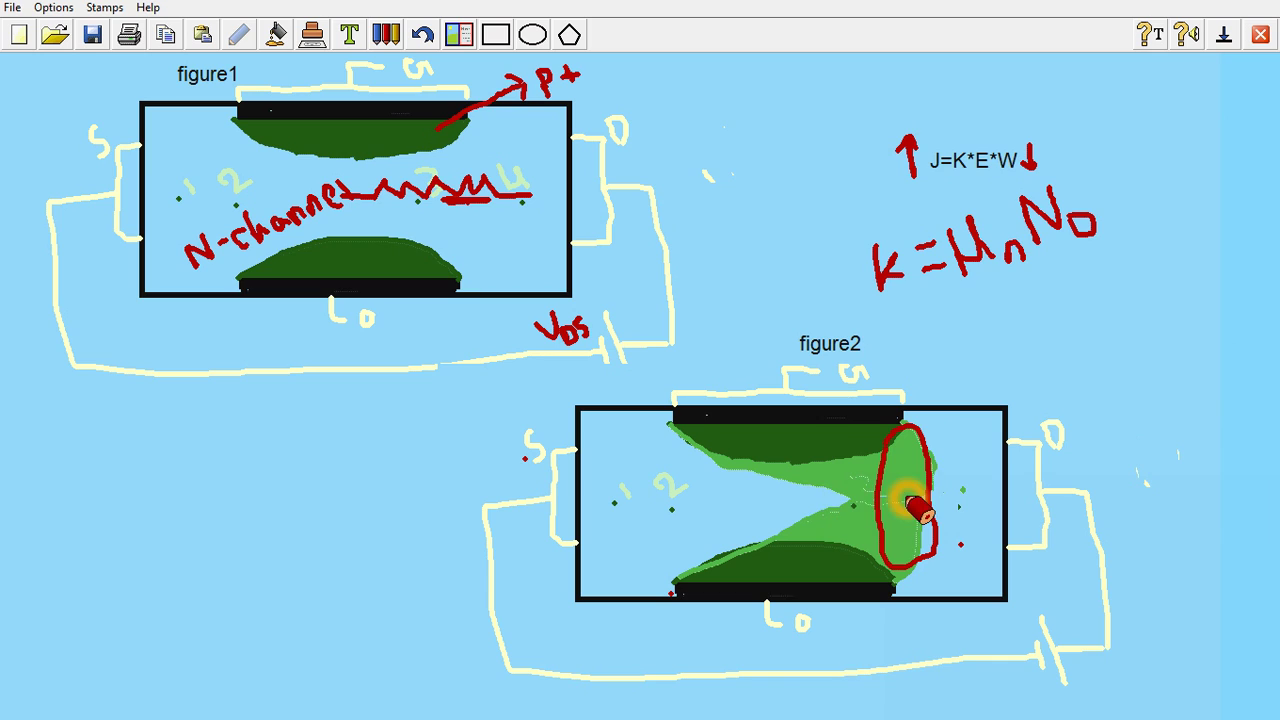
mouse_move(905, 482)
left_mouse_down()
mouse_move(888, 556)
mouse_move(900, 470)
mouse_move(940, 566)
mouse_move(912, 470)
mouse_move(932, 572)
mouse_move(916, 525)
mouse_move(920, 462)
mouse_move(905, 455)
mouse_move(922, 497)
left_mouse_up()
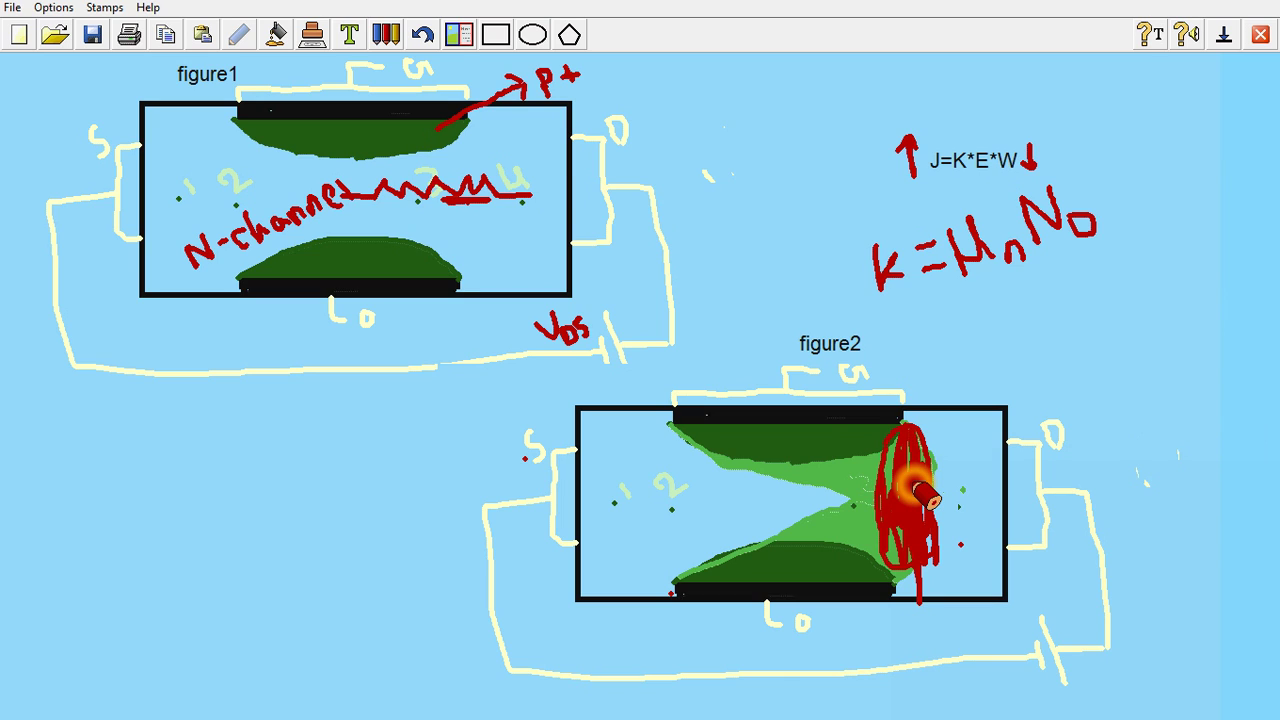